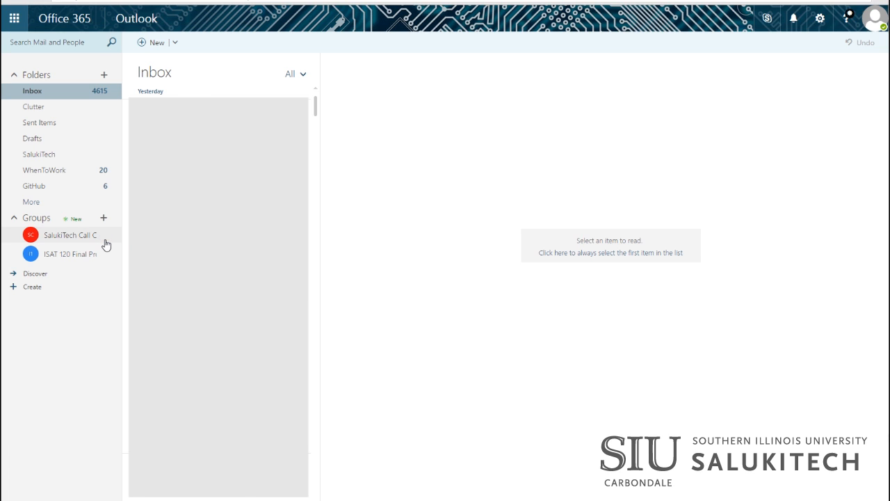
# Step: Open the Cherwell Links post in the SalukiTech Call Center group and expand its full text
pyautogui.click(106, 244)
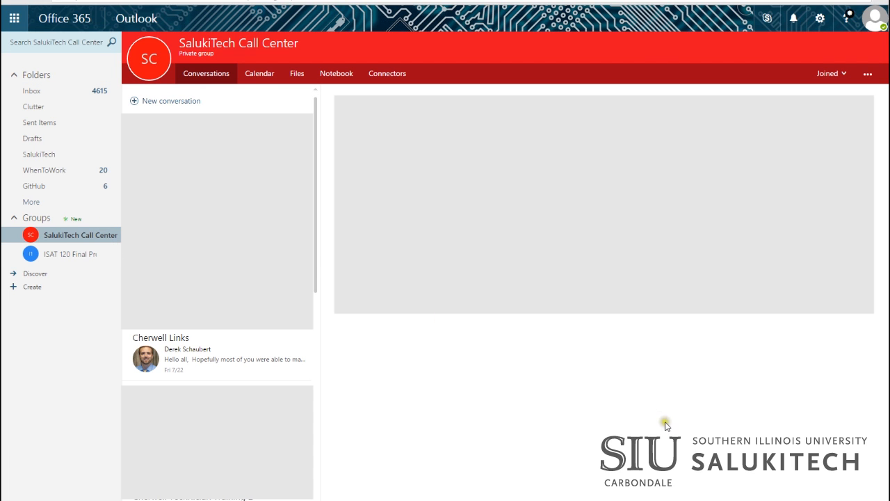
pyautogui.click(231, 341)
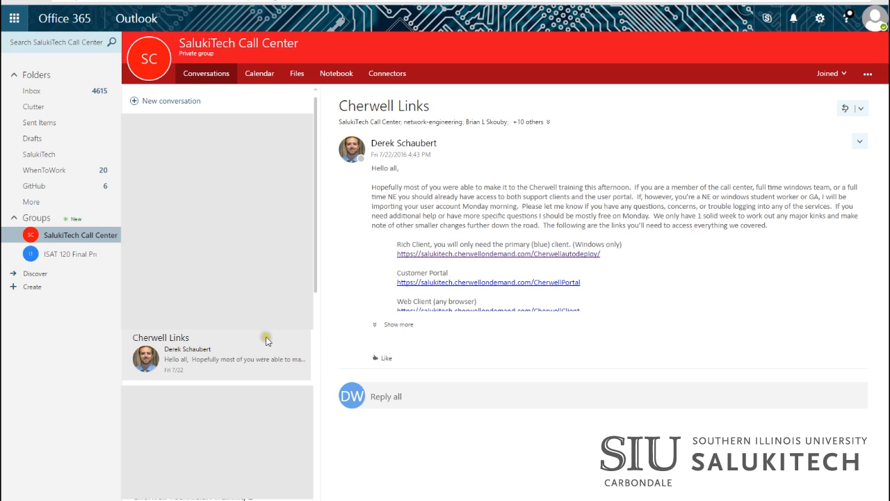
pyautogui.click(376, 325)
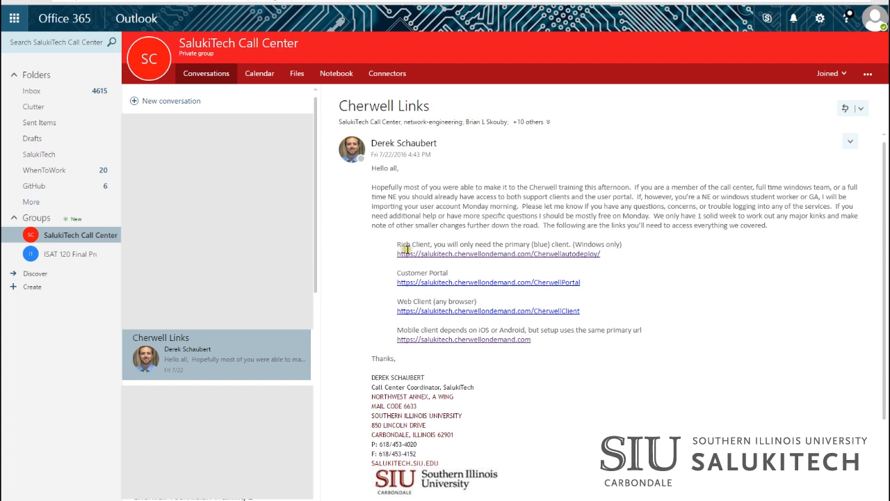
# Step: Download the Cherwell Service Management client from the auto-deploy page, finish the installer, and launch it
pyautogui.click(548, 254)
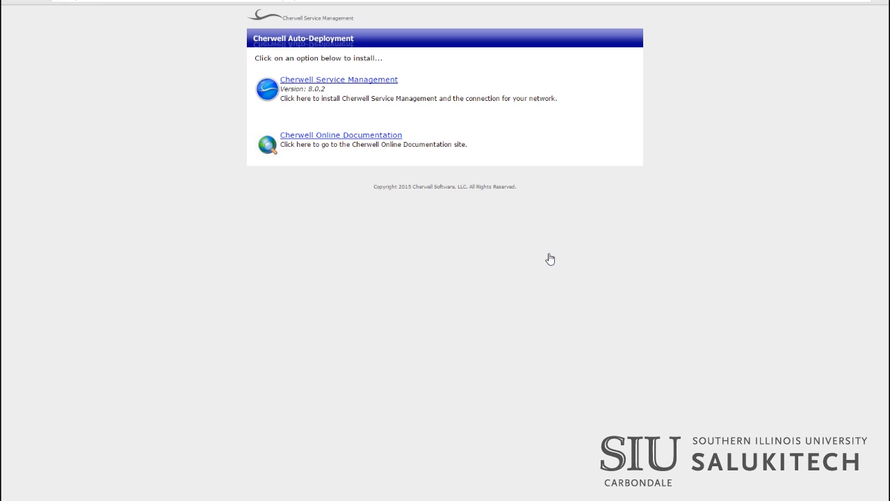
pyautogui.click(352, 83)
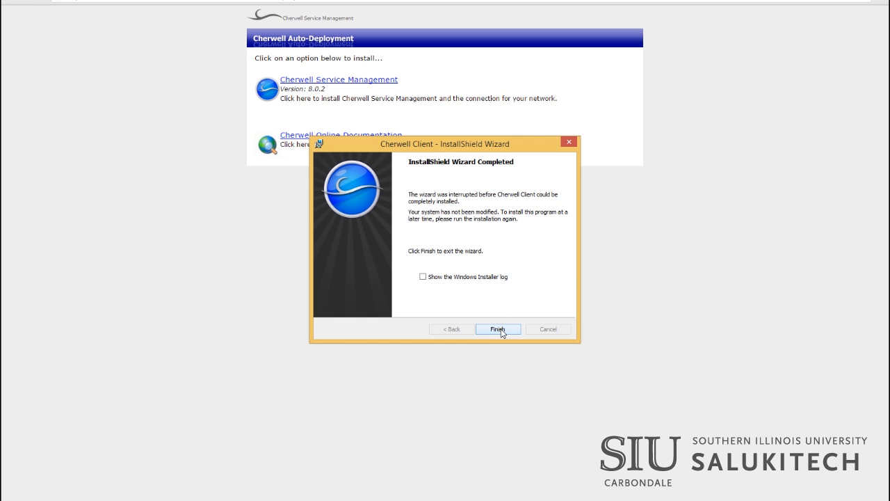
pyautogui.click(498, 328)
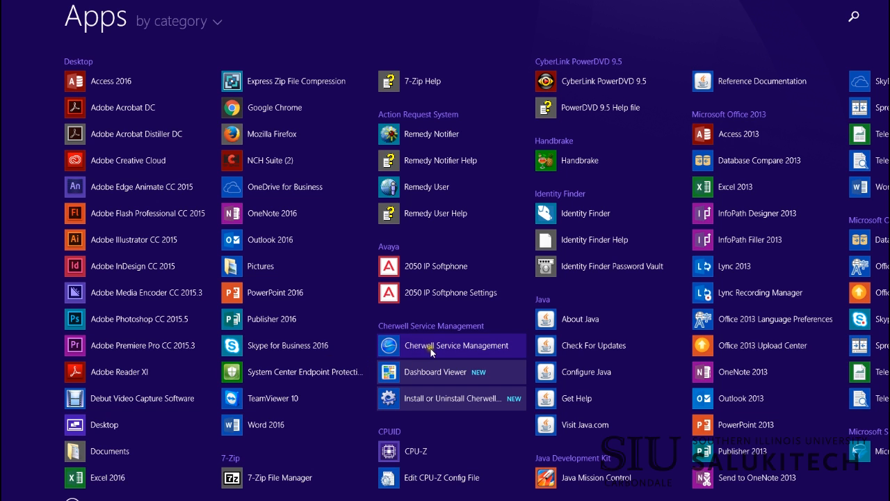
pyautogui.click(430, 349)
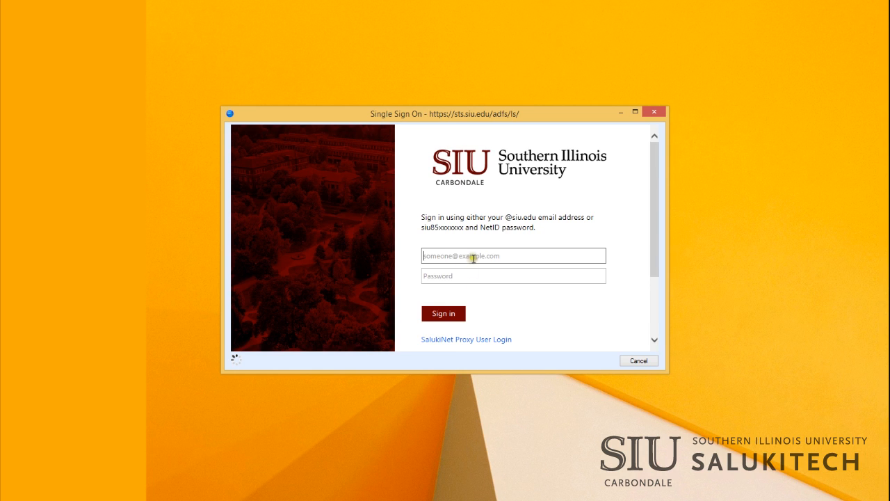
# Step: Enter the university ID and password at the Single Sign On prompt
pyautogui.click(474, 255)
pyautogui.write('siu85xxxxxxx')
pyautogui.press('Tab')
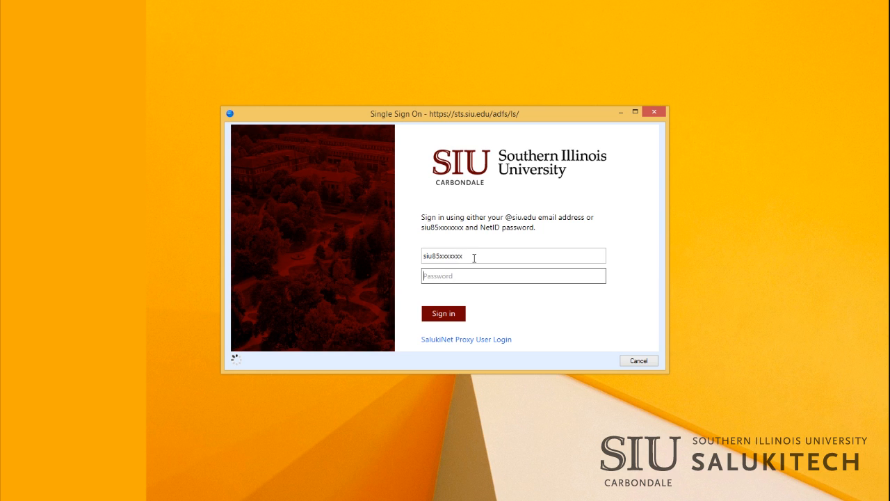
pyautogui.write('************************')
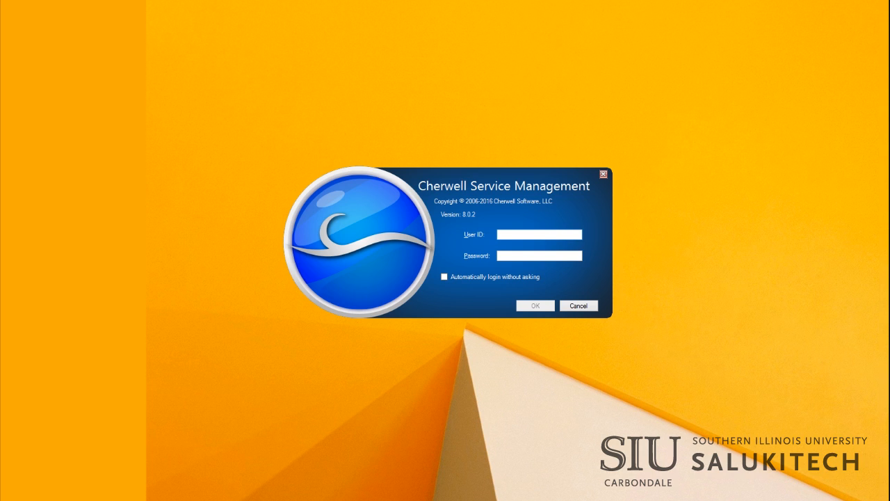
# Step: Log in to Cherwell with user ID and password, with Automatically login enabled
pyautogui.write('siu85xxxxx')
pyautogui.press('Tab')
pyautogui.write('xxxxxxxxxxxxxx')
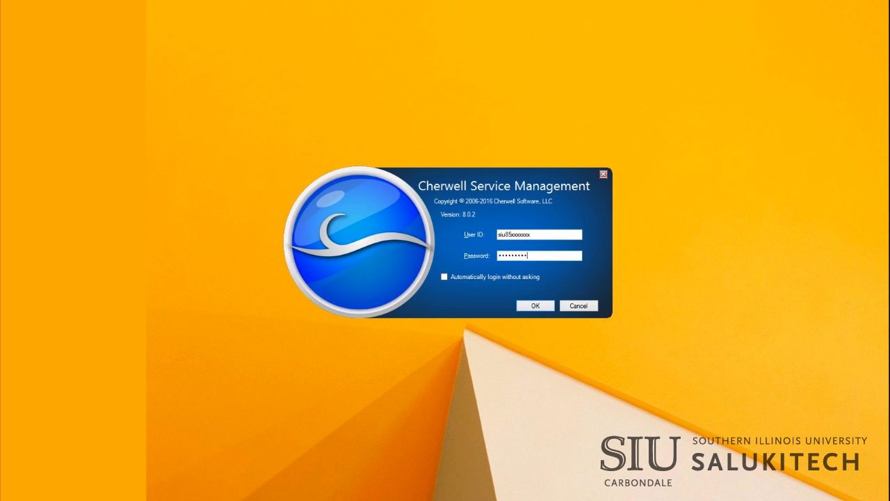
pyautogui.write('xxxxxx')
pyautogui.click(445, 278)
pyautogui.click(535, 306)
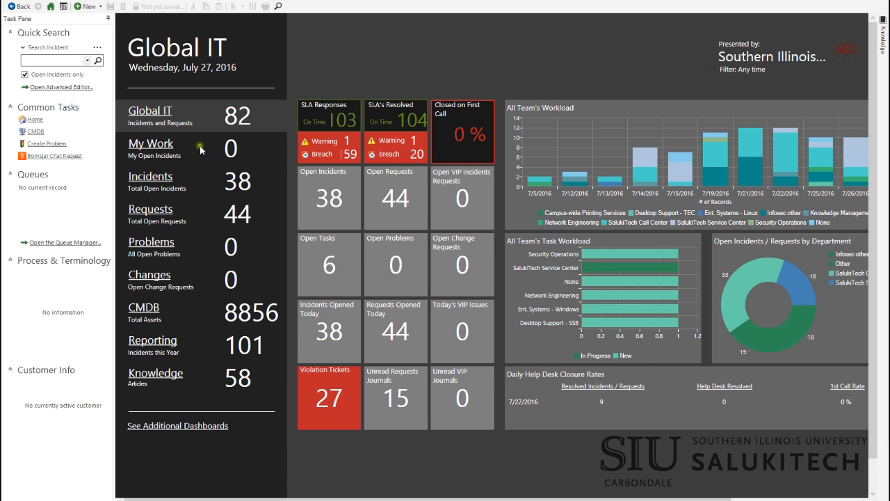
# Step: Switch to the My Work dashboard and create a new Incident record (10759)
pyautogui.click(162, 146)
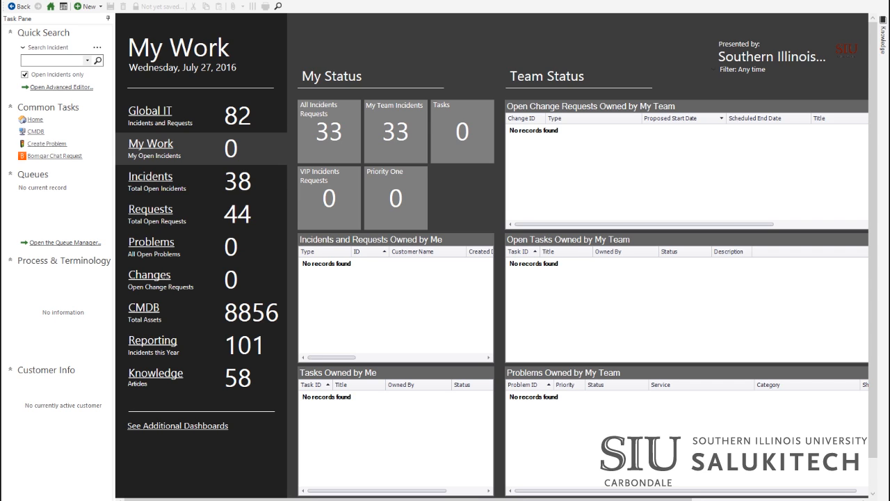
pyautogui.click(89, 6)
pyautogui.click(102, 31)
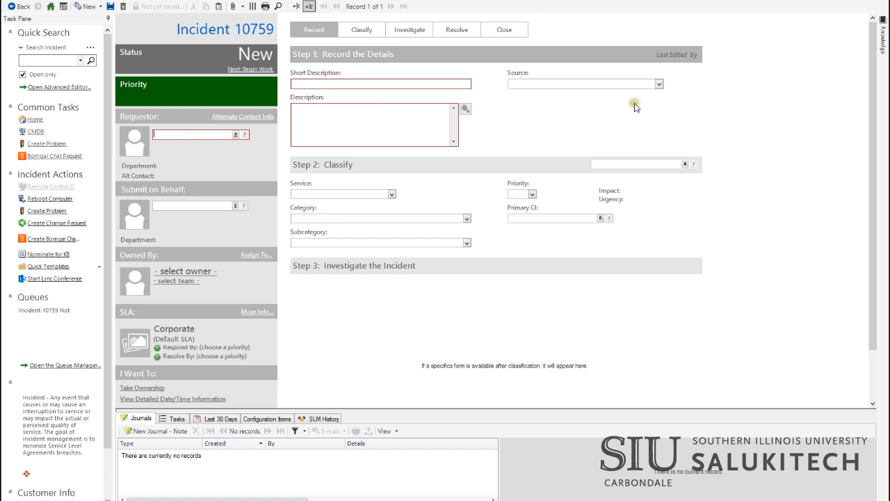
# Step: Enter the requestor, short description 'Network ID Help', and a description of the user's email, Mobile Dawg and SIU Online login troubles
pyautogui.click(181, 135)
pyautogui.write('an')
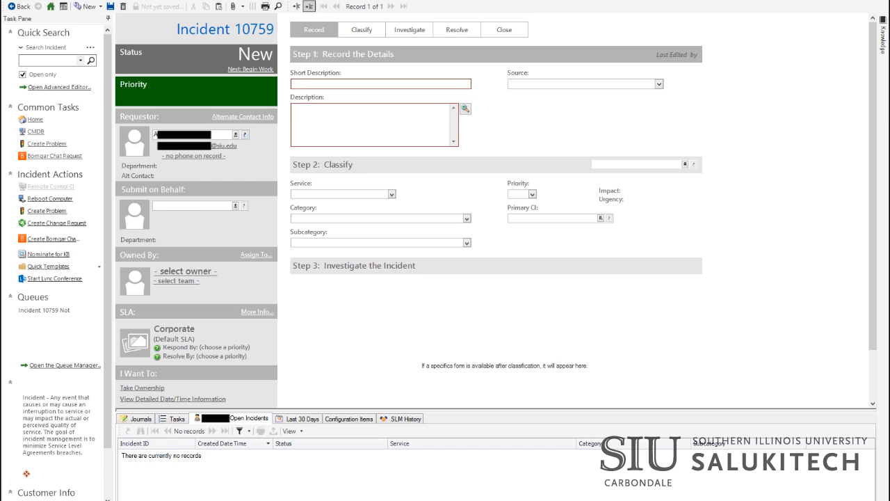
pyautogui.click(444, 82)
pyautogui.write('Network ID Help')
pyautogui.click(293, 107)
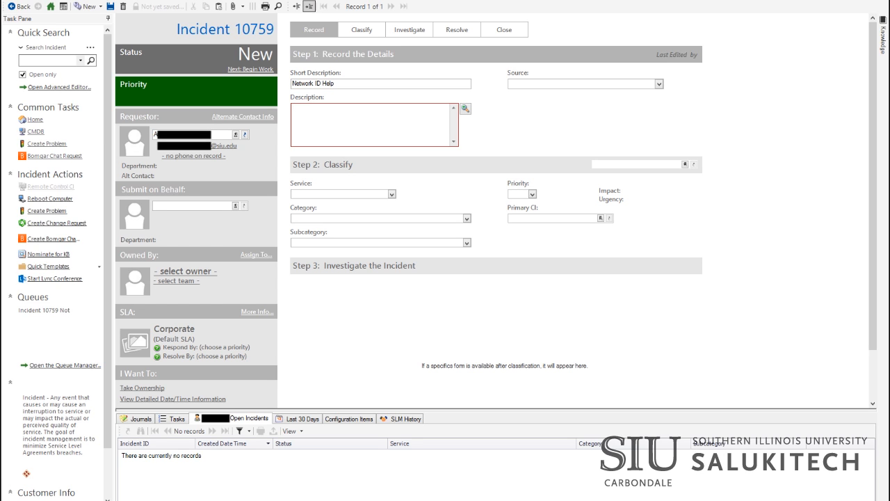
pyautogui.write('User needed help logging in to email, Mobile')
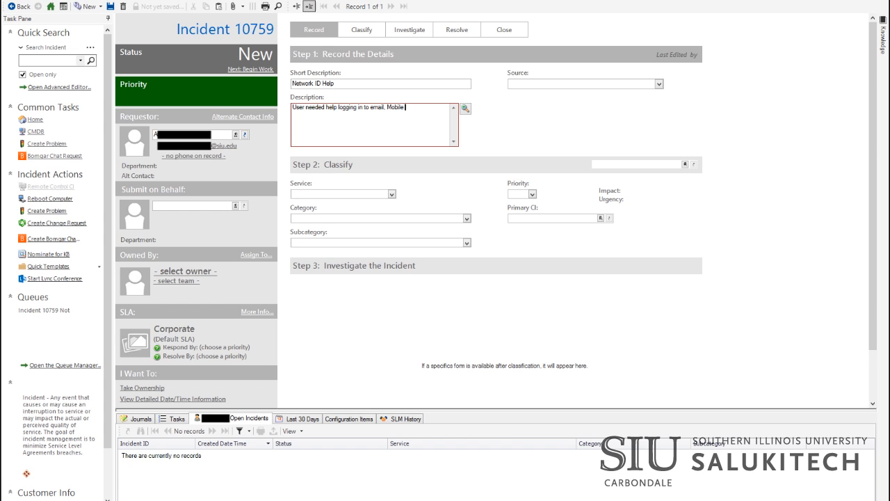
pyautogui.write(' Dawg app. ')
pyautogui.write('and ')
pyautogui.write('SIU')
pyautogui.write(' Online.')
# Step: Set the source to Phone and tentatively pick Desktop Support as the service
pyautogui.click(660, 84)
pyautogui.click(537, 114)
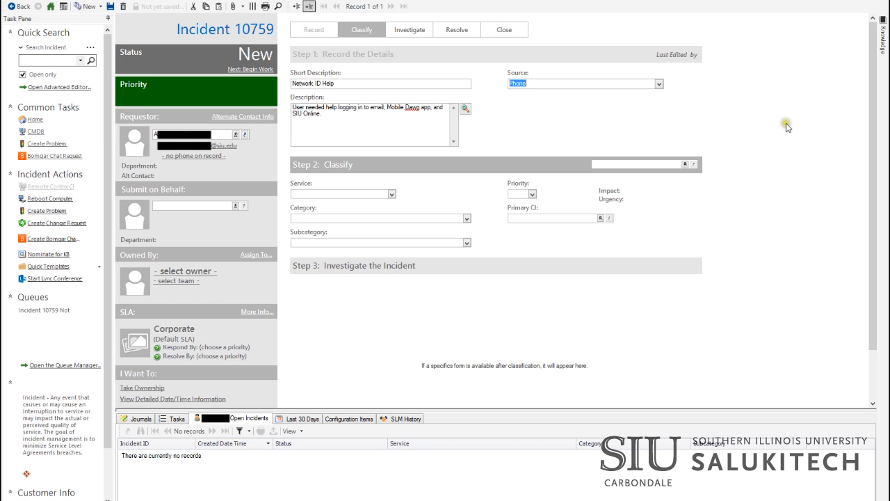
pyautogui.click(392, 194)
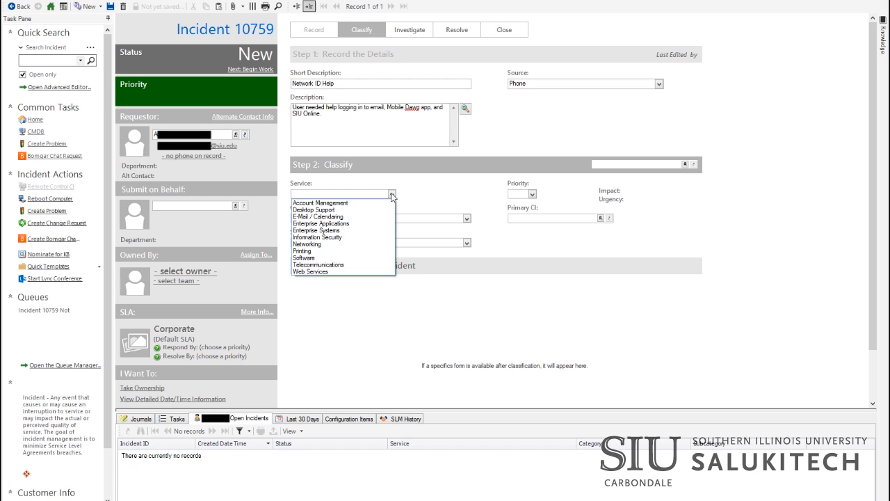
pyautogui.click(345, 209)
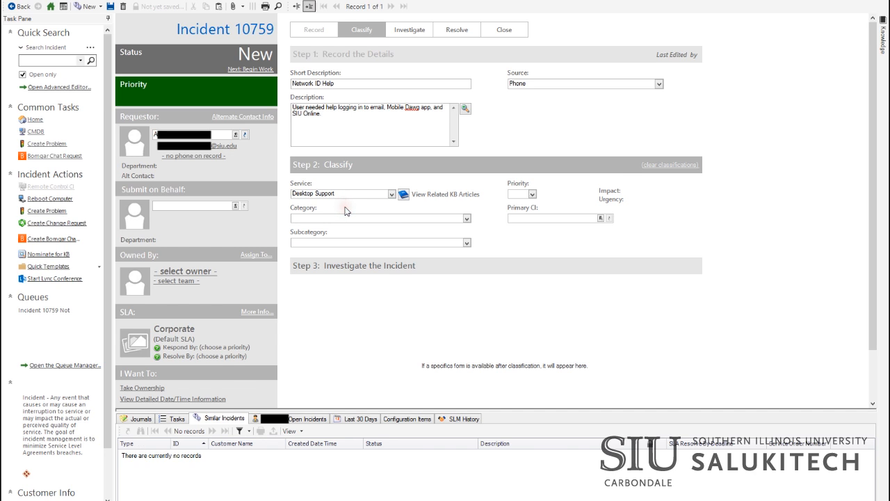
pyautogui.click(467, 218)
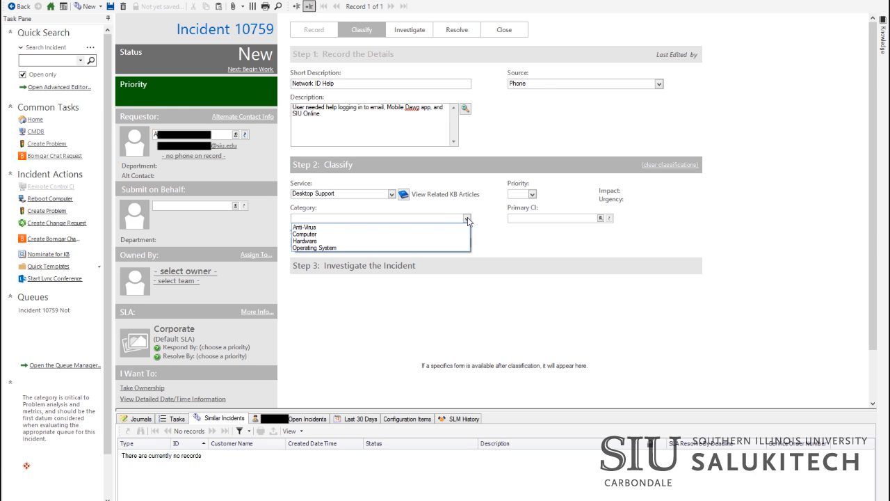
pyautogui.click(467, 217)
pyautogui.click(467, 244)
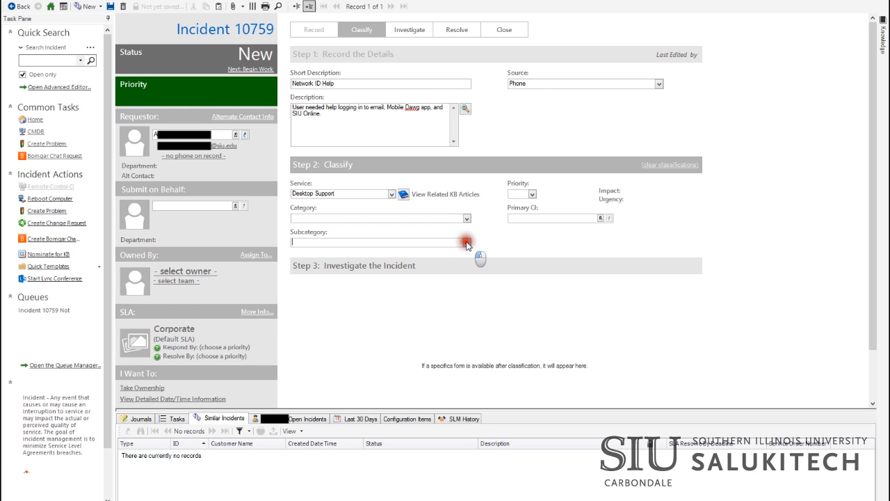
# Step: Change the service to Account Management, category Network ID / Personal, subcategory ID Lookup
pyautogui.click(391, 194)
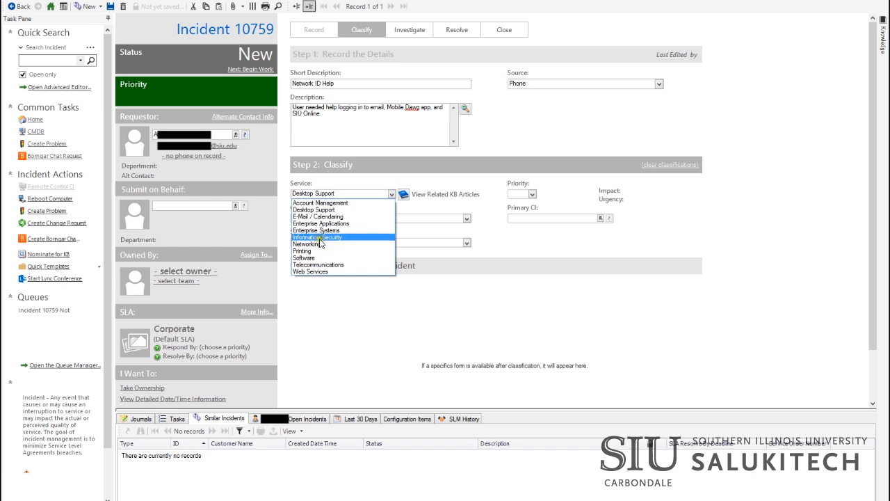
pyautogui.click(326, 203)
pyautogui.click(468, 218)
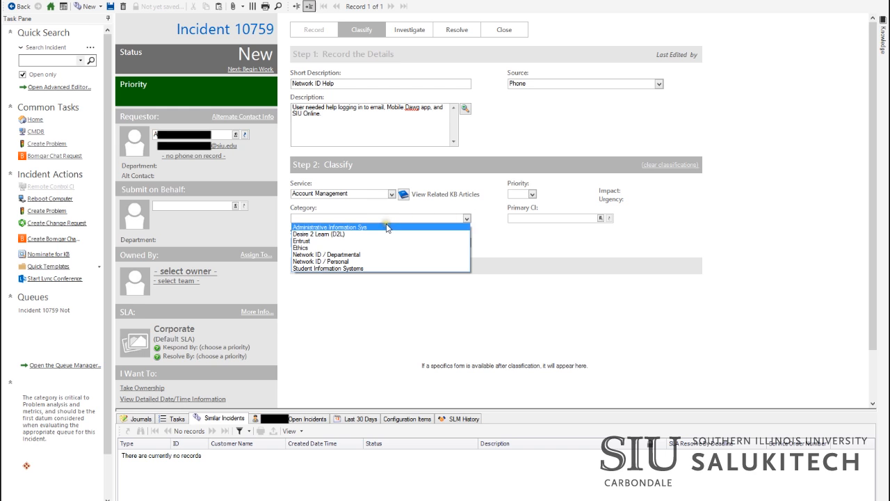
pyautogui.click(359, 260)
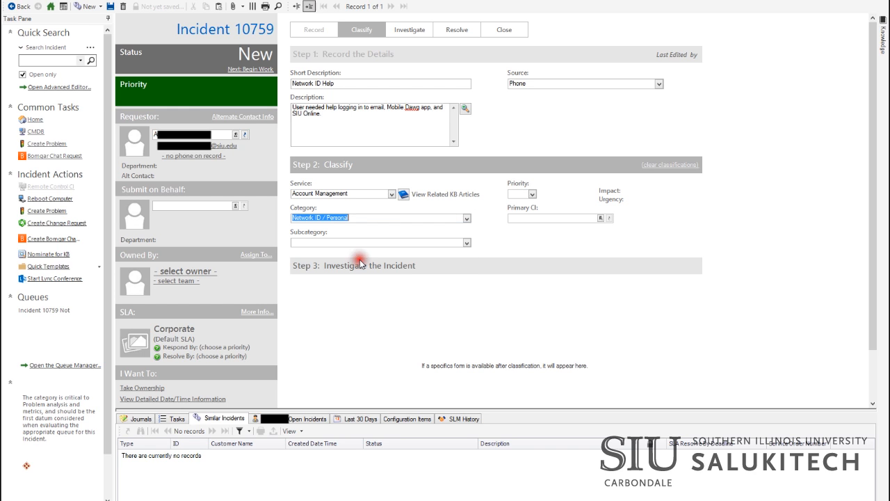
pyautogui.click(467, 242)
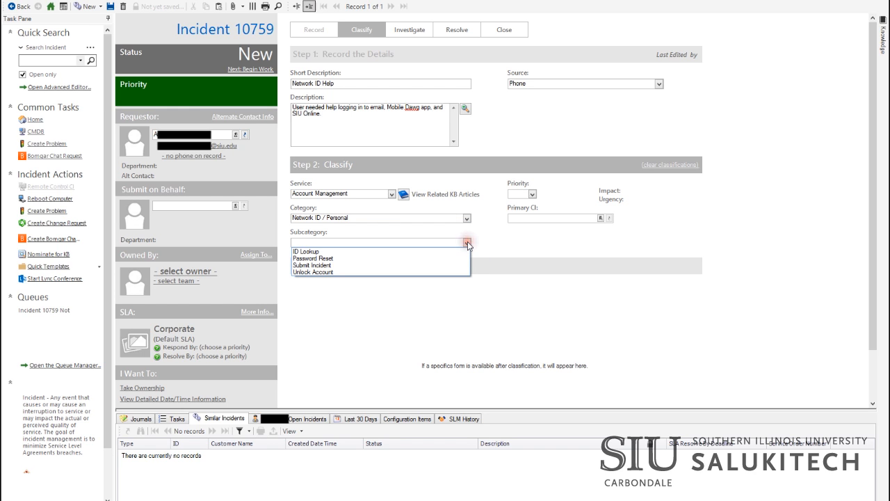
pyautogui.click(393, 252)
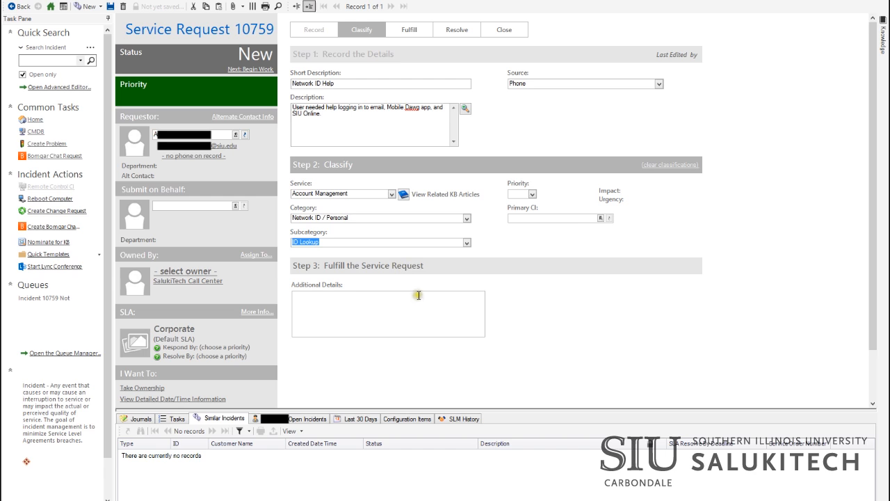
# Step: Set priority 3 (Should Have, Standard urgency) in the priority grid
pyautogui.click(532, 194)
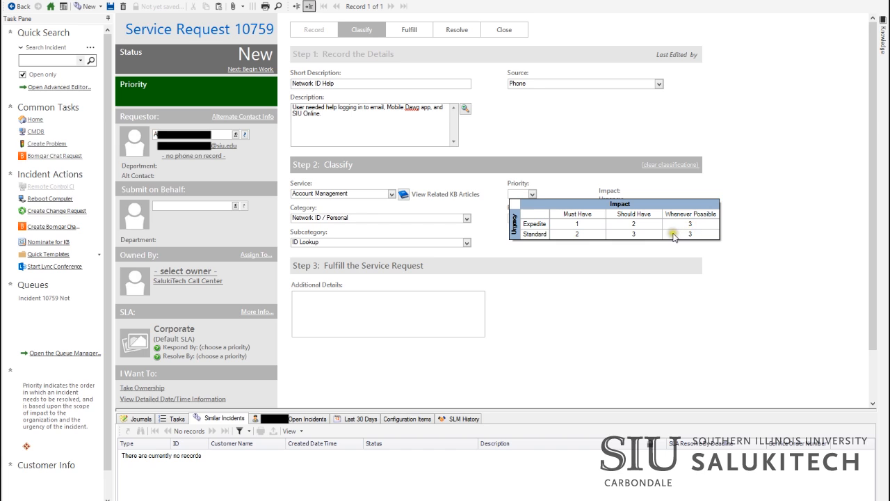
pyautogui.click(633, 234)
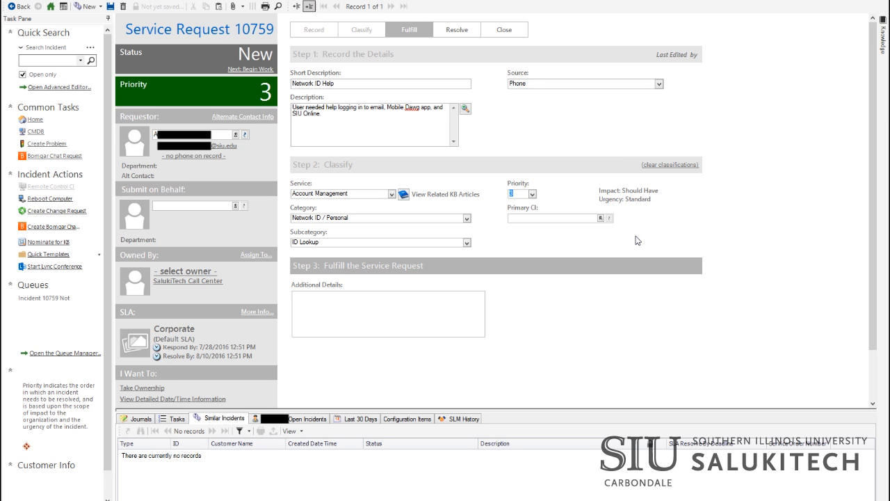
pyautogui.click(558, 220)
pyautogui.click(438, 324)
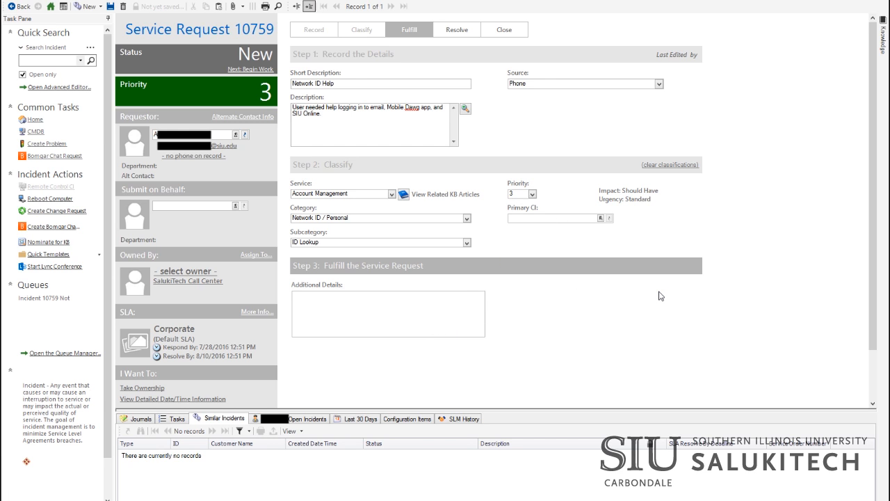
# Step: Paste the login-help fulfilment note into Additional Details
pyautogui.hotkey('ctrl', 'v')
pyautogui.click(597, 297)
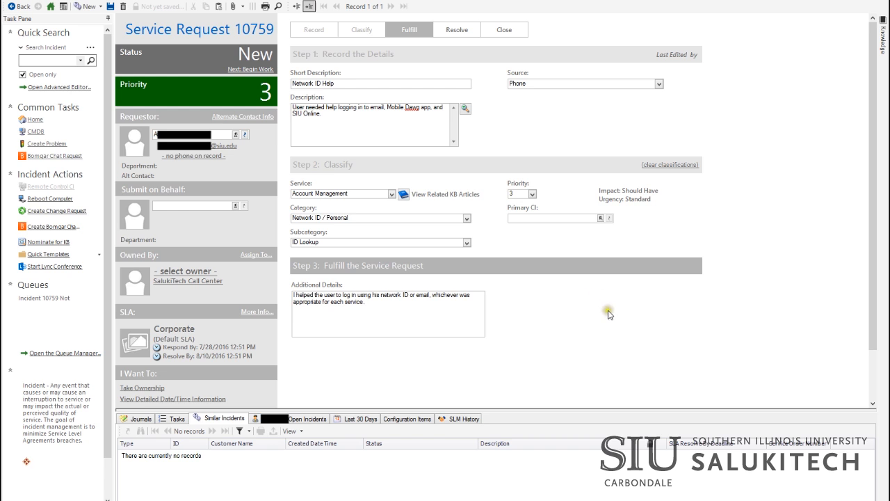
pyautogui.moveTo(875, 142)
pyautogui.mouseDown()
pyautogui.moveTo(878, 233)
pyautogui.moveTo(878, 133)
pyautogui.mouseUp()
# Step: Begin work on request 10759, taking ownership, and move it on to resolving
pyautogui.click(255, 70)
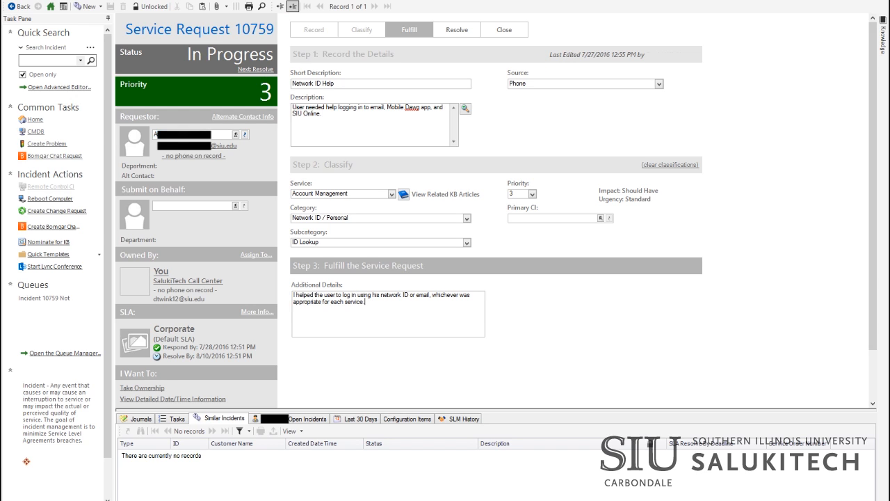
pyautogui.click(782, 281)
pyautogui.click(262, 68)
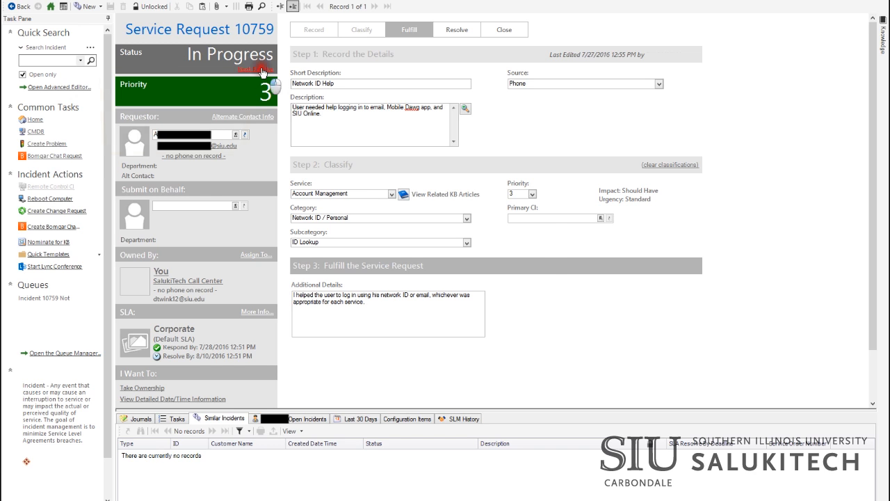
# Step: Resolve request 10759 with close description 'User was able to access all services in question.'
pyautogui.click(462, 245)
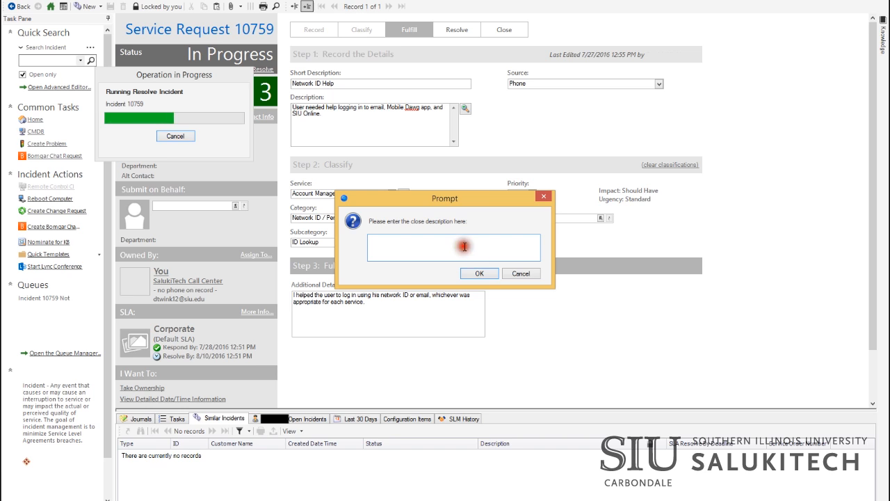
pyautogui.write('User w')
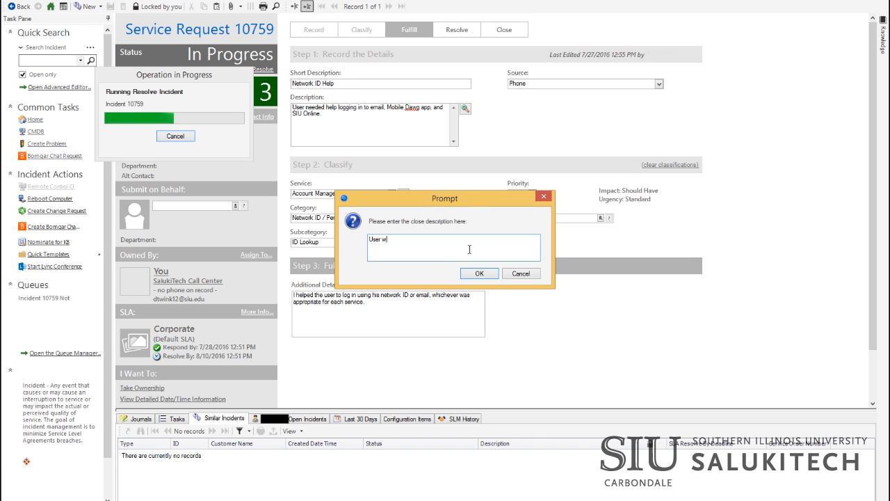
pyautogui.write('as able to access all services in question.')
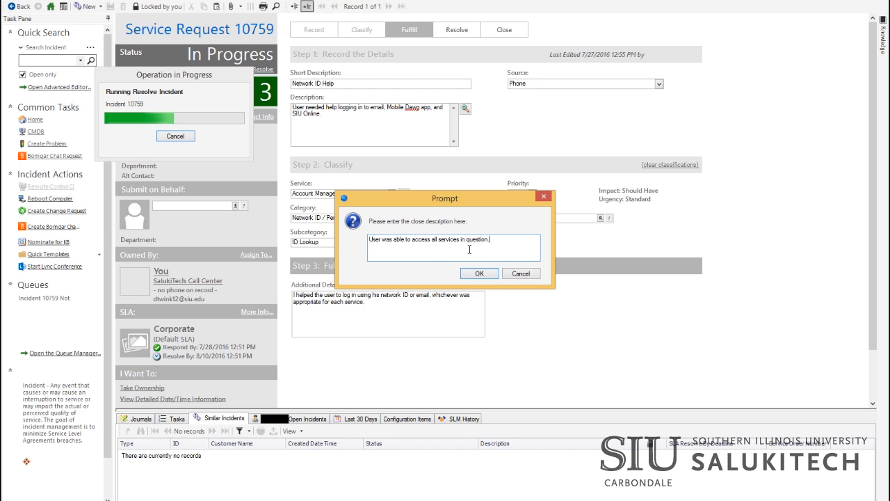
pyautogui.click(479, 274)
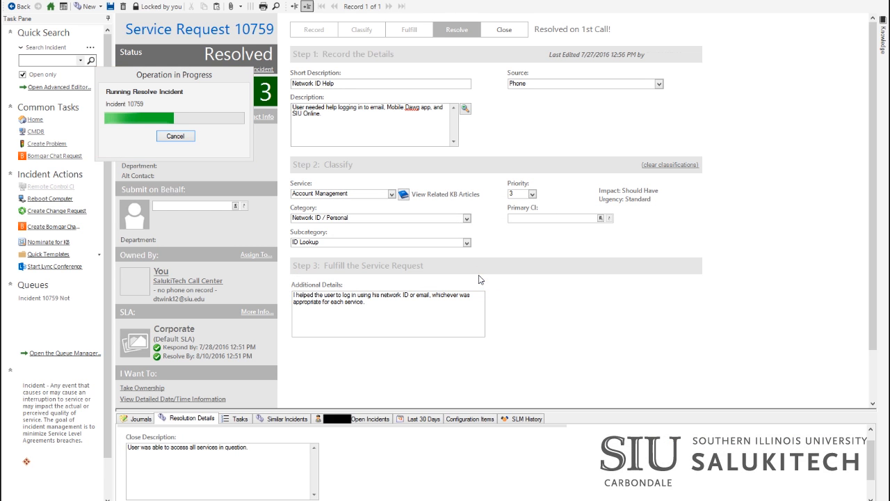
# Step: Reopen service request 10759 and go back to the My Work dashboard
pyautogui.click(233, 69)
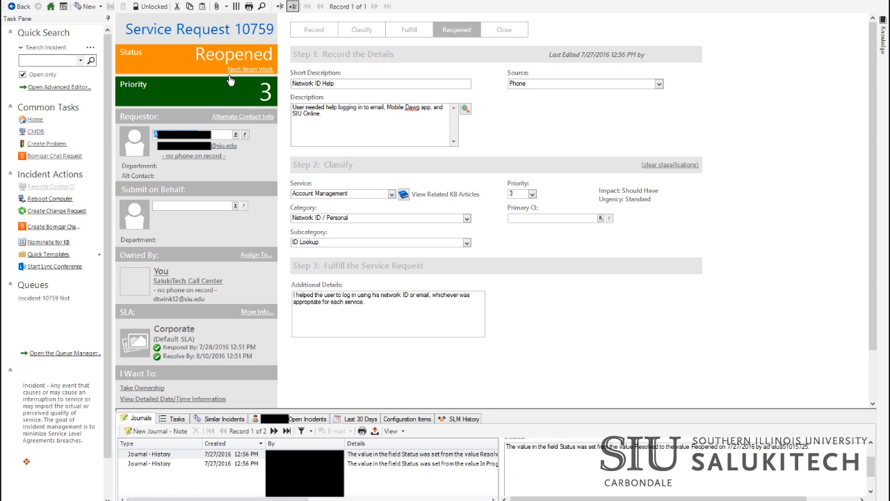
pyautogui.click(26, 9)
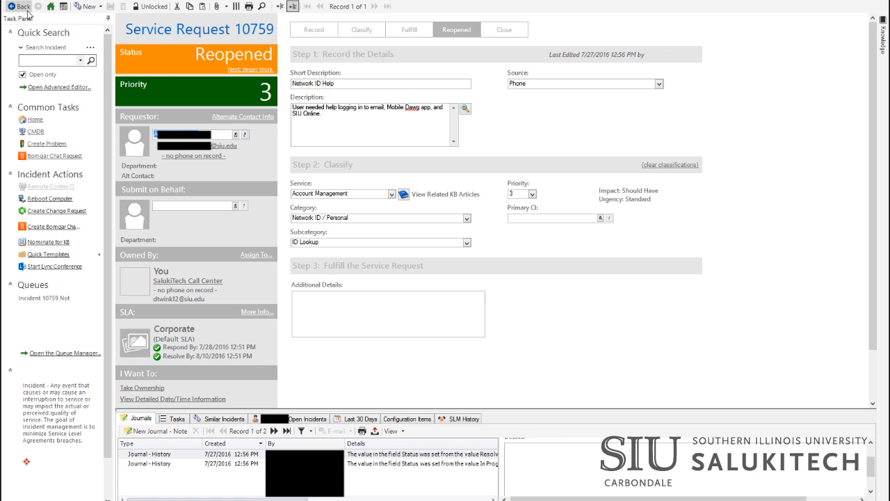
pyautogui.click(27, 9)
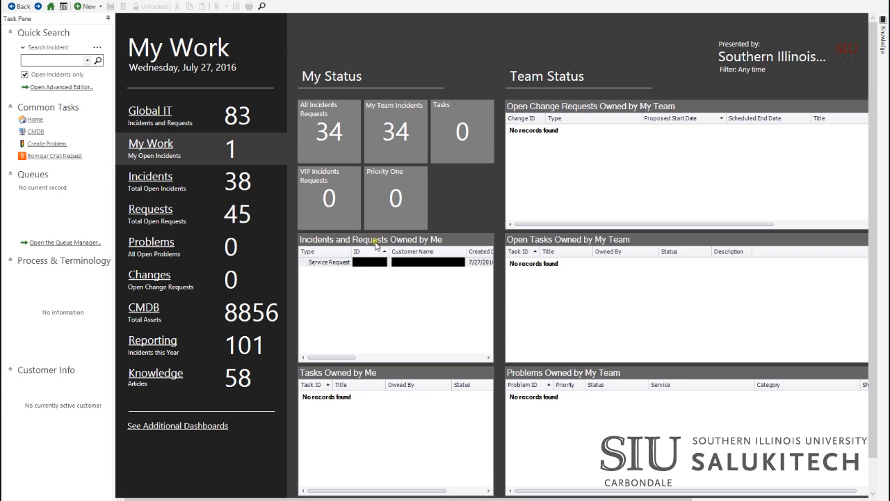
# Step: Open the owned service request item, then set My Work as the default dashboard, confirming with Yes
pyautogui.doubleClick(373, 264)
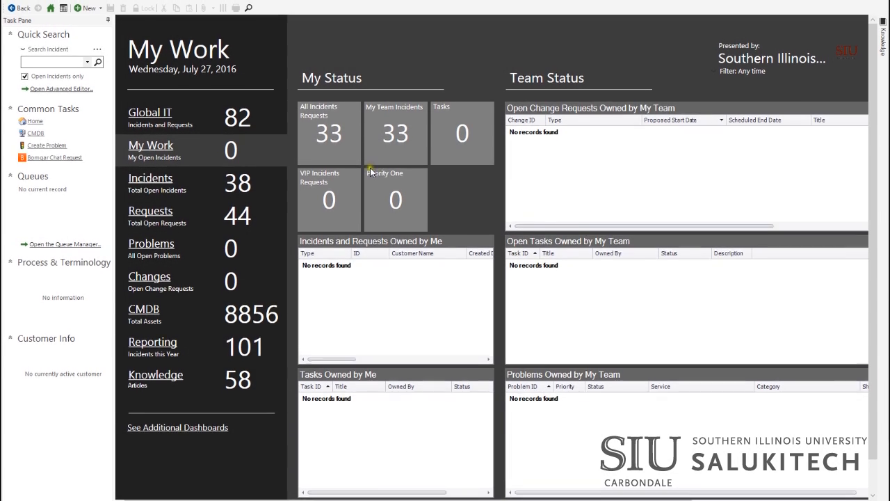
pyautogui.click(177, 7)
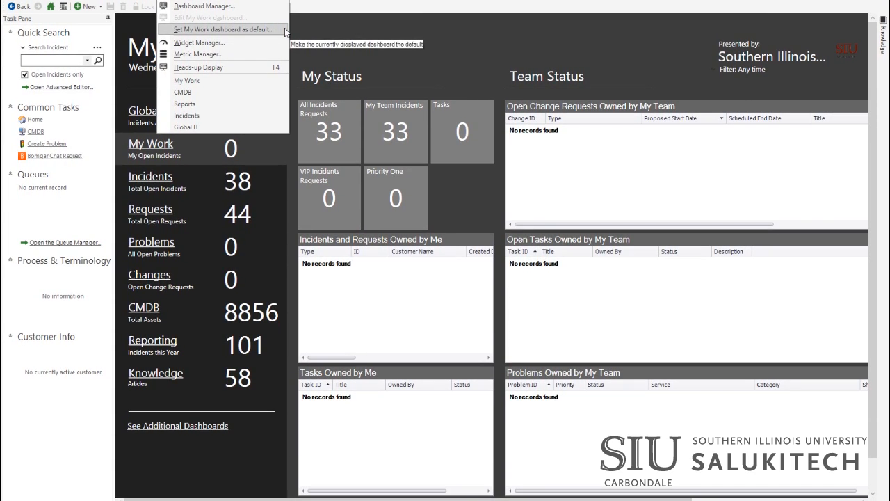
pyautogui.click(284, 30)
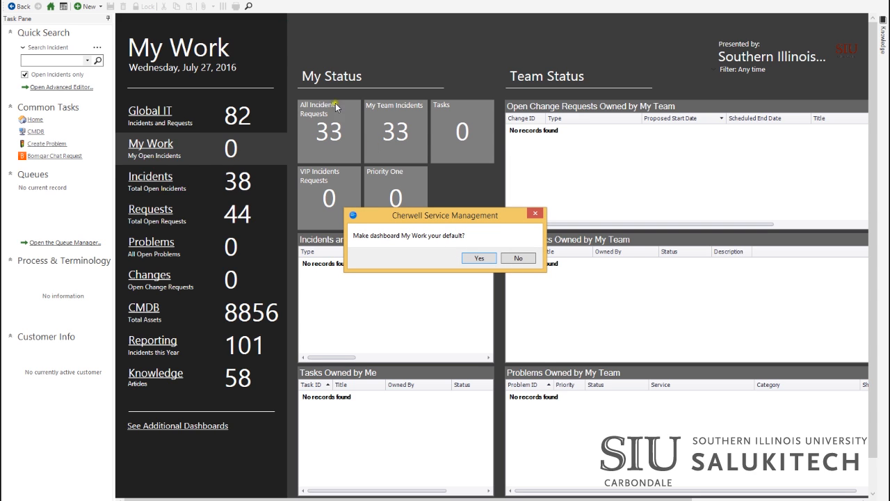
pyautogui.click(479, 257)
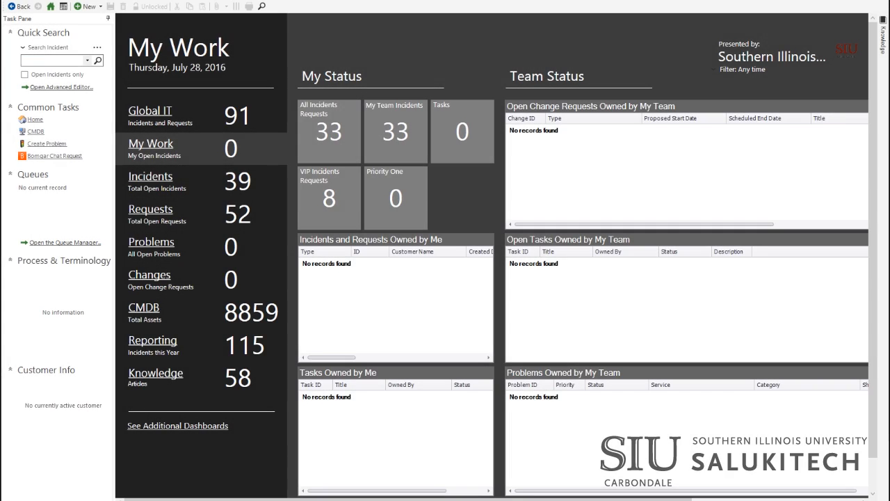
# Step: Create a new incident and fill in the matching requestor
pyautogui.click(88, 7)
pyautogui.click(124, 43)
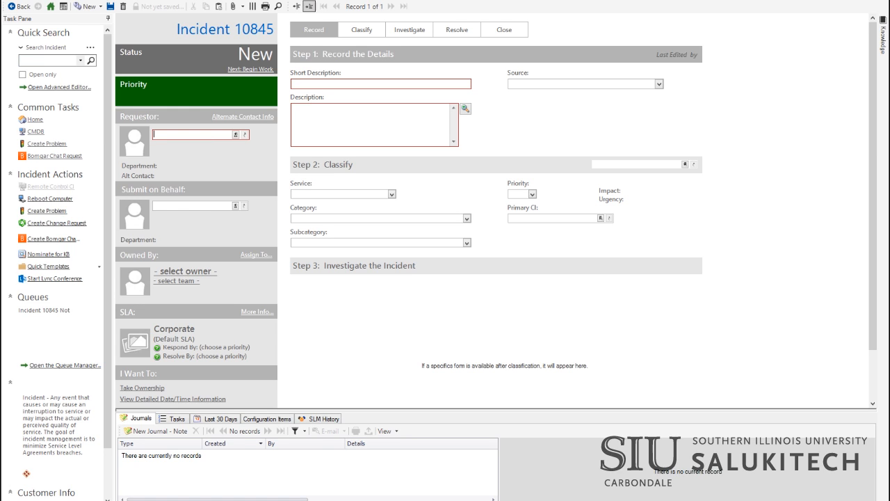
pyautogui.write('m')
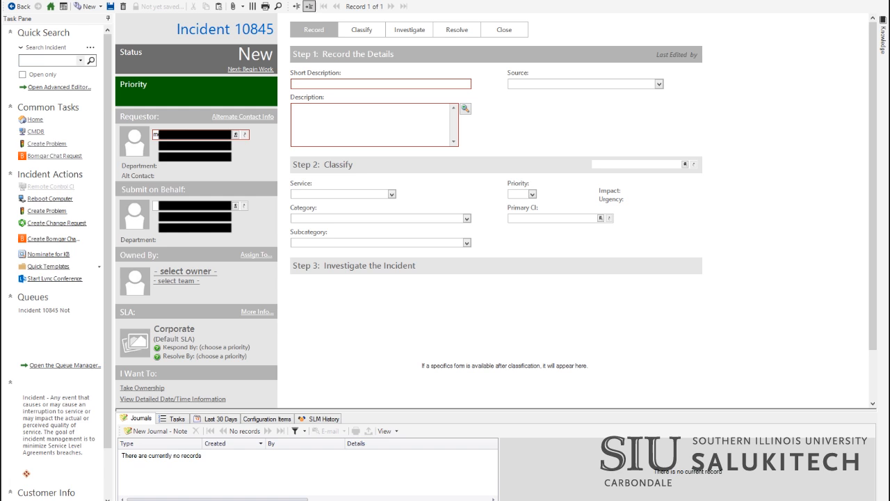
pyautogui.press('Tab')
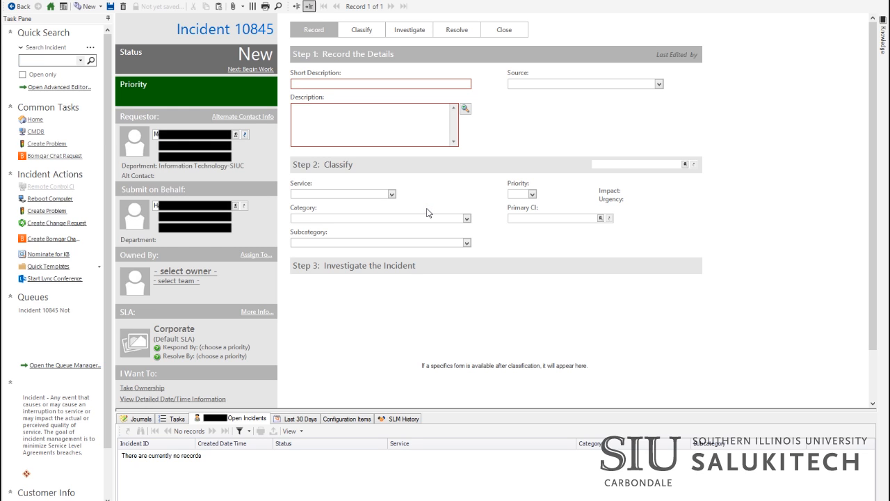
pyautogui.click(387, 81)
pyautogui.write('Account Unlock')
pyautogui.press('Tab')
pyautogui.write("User's account is locked and needs to be unlocked.")
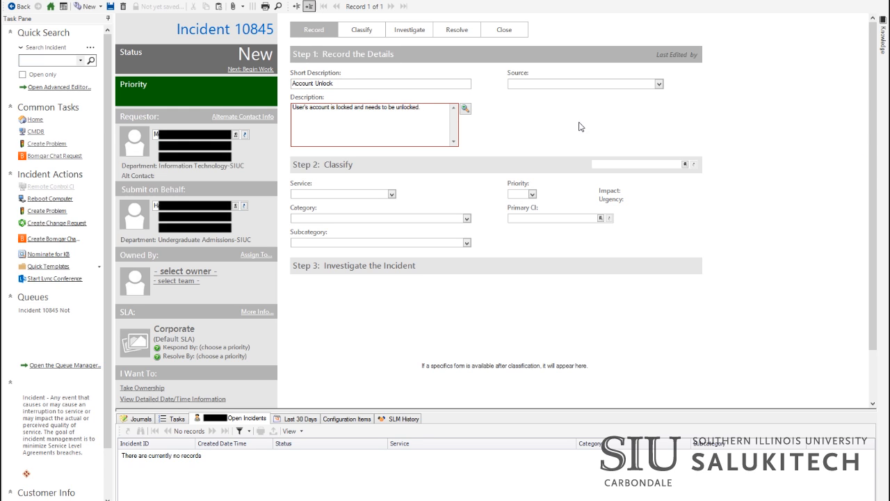
pyautogui.click(596, 164)
pyautogui.write('account')
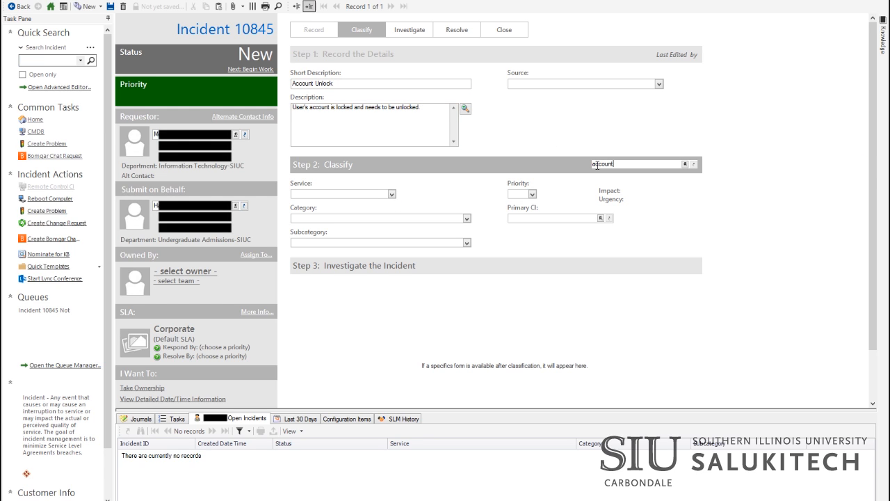
# Step: Narrow the subcategory search to 'unl' and apply Account Management / Network ID / Personal / Unlock Account
pyautogui.press('Return')
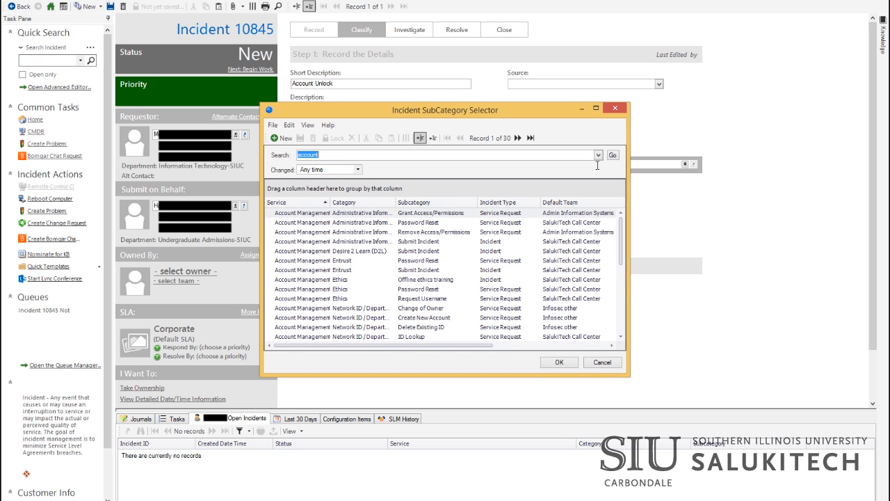
pyautogui.moveTo(621, 227)
pyautogui.mouseDown()
pyautogui.moveTo(621, 285)
pyautogui.moveTo(622, 231)
pyautogui.mouseUp()
pyautogui.click(266, 154)
pyautogui.write('unlock')
pyautogui.press('Return')
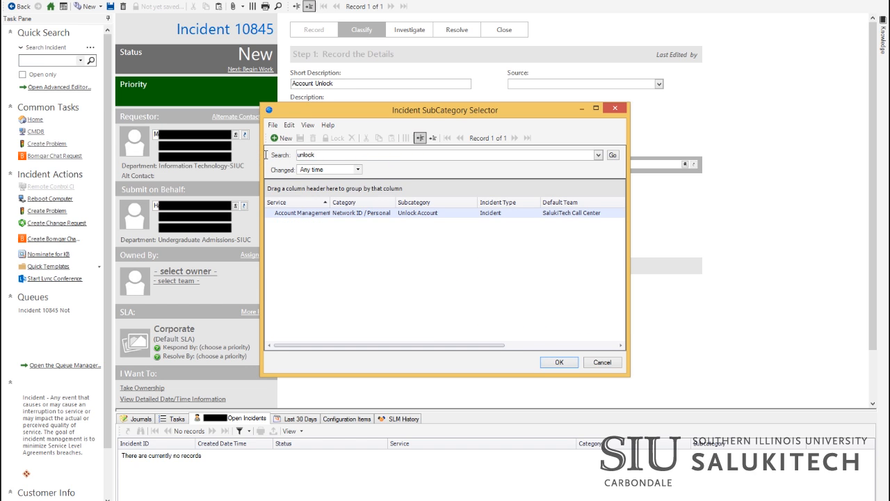
pyautogui.doubleClick(365, 215)
pyautogui.click(523, 194)
# Step: Set priority 4, begin work with source Phone, and add 'The request is from user's LAN Admin.'
pyautogui.click(827, 229)
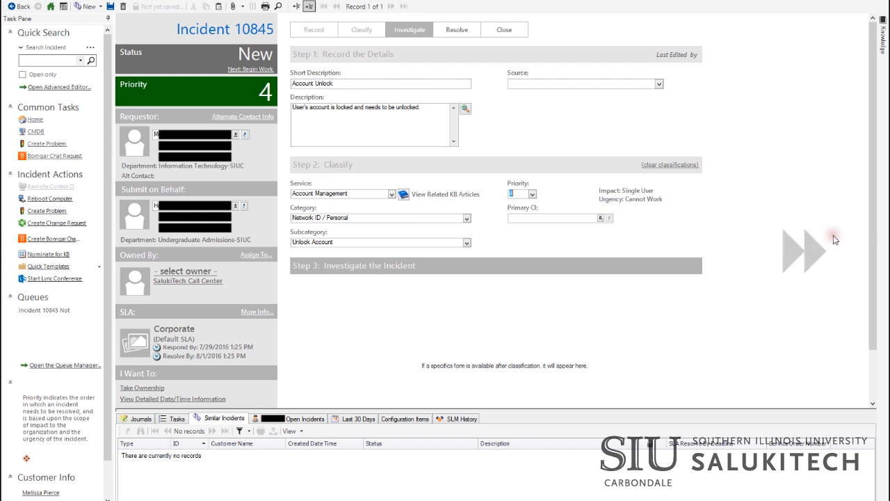
pyautogui.click(251, 69)
pyautogui.click(547, 256)
pyautogui.click(659, 95)
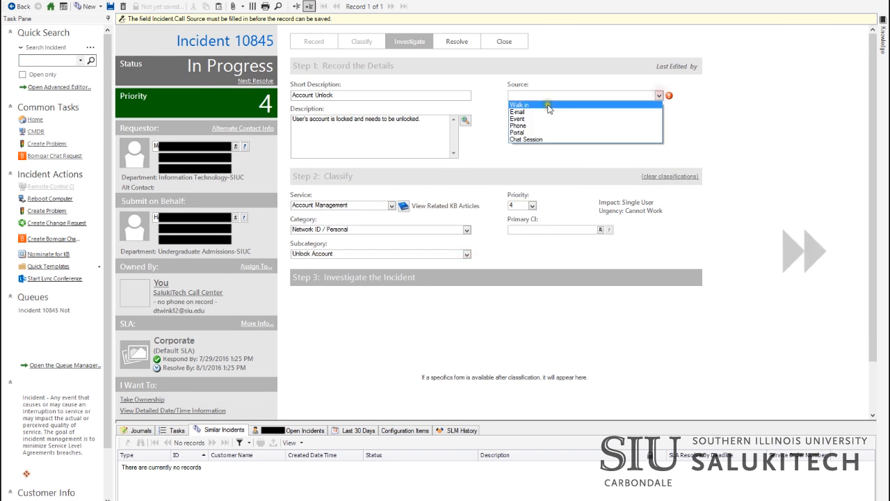
pyautogui.click(520, 125)
pyautogui.click(425, 105)
pyautogui.write("The request is from user's LAN Admin.")
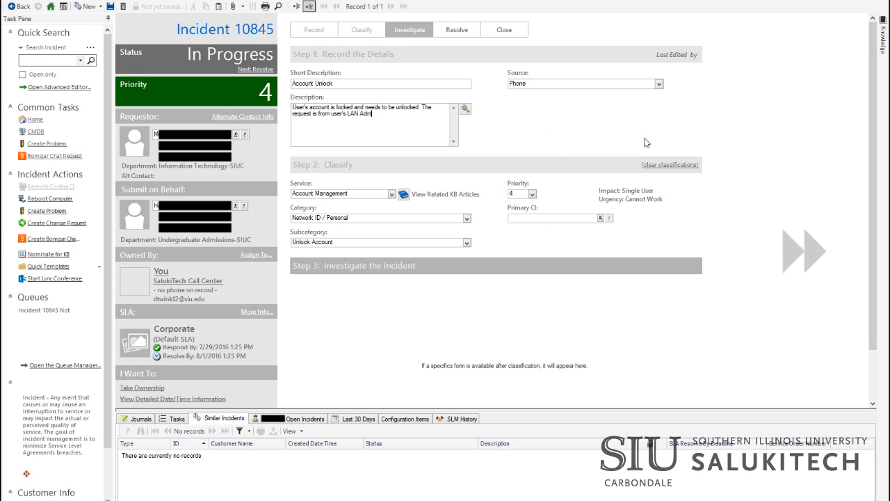
# Step: Resolve the incident with a Violations List close note and a cause code
pyautogui.click(254, 68)
pyautogui.click(431, 245)
pyautogui.write("After verifying that the user is not on the Violations List, I unlocked the account per the LAN Admin's request.")
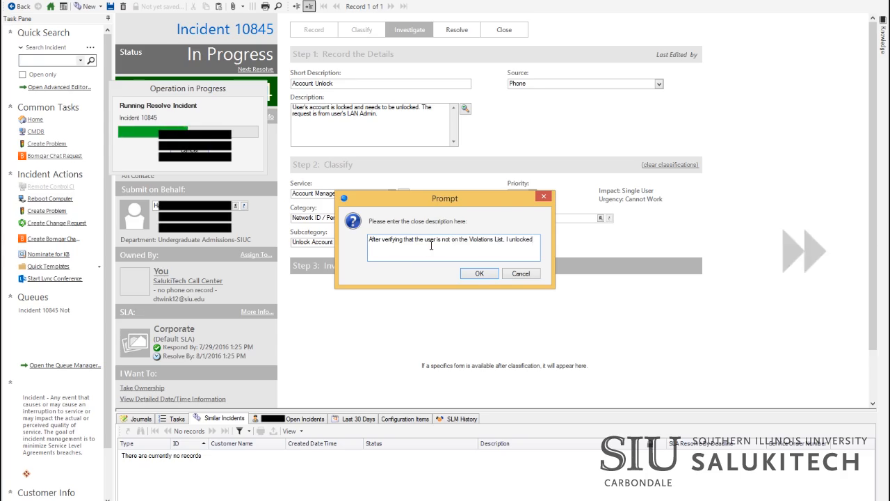
pyautogui.click(479, 273)
pyautogui.click(491, 249)
pyautogui.click(492, 250)
pyautogui.click(491, 250)
pyautogui.click(431, 305)
pyautogui.click(454, 267)
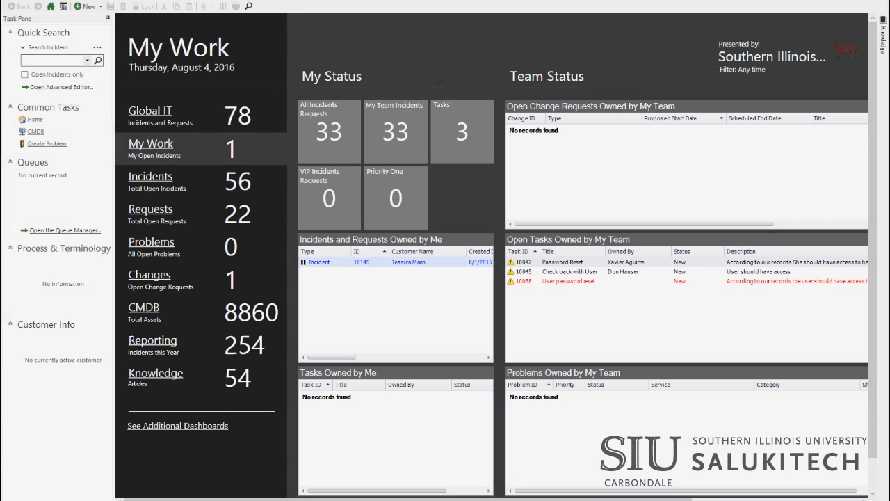